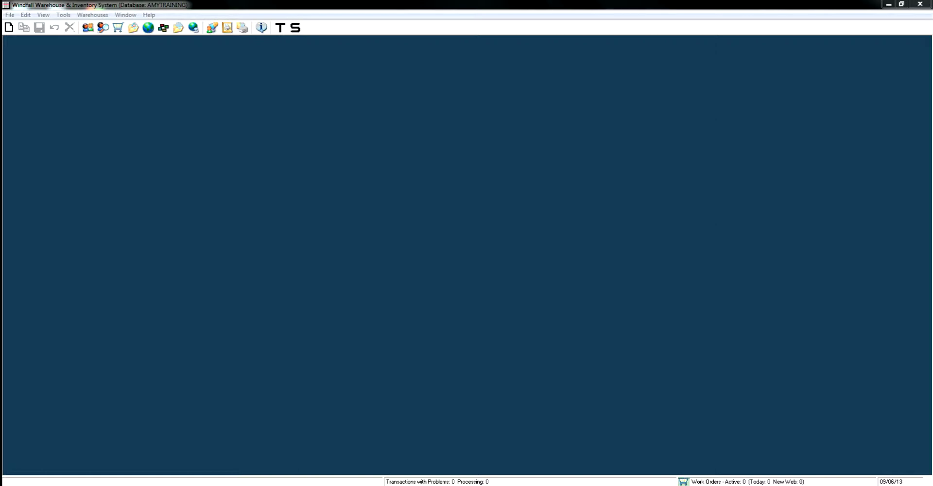
Switch to Windows Explorer and open the Local Disk (C:) drive
key(super)
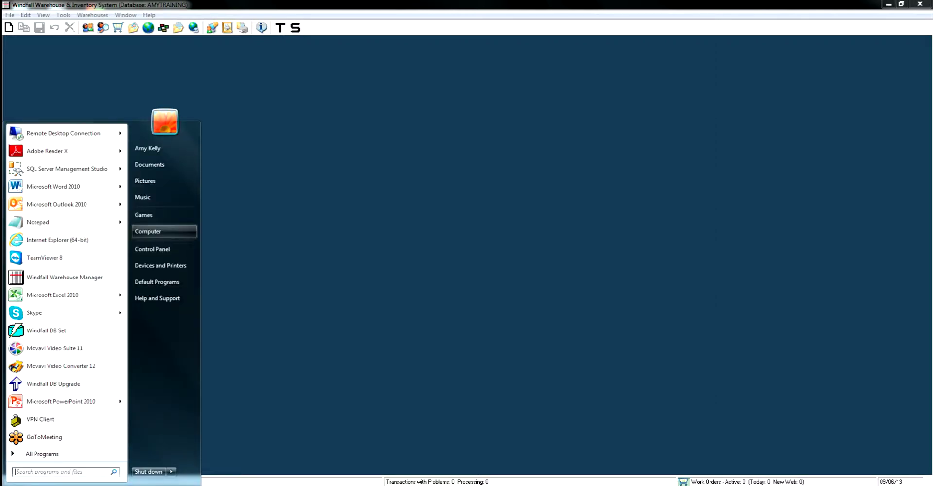
click(163, 231)
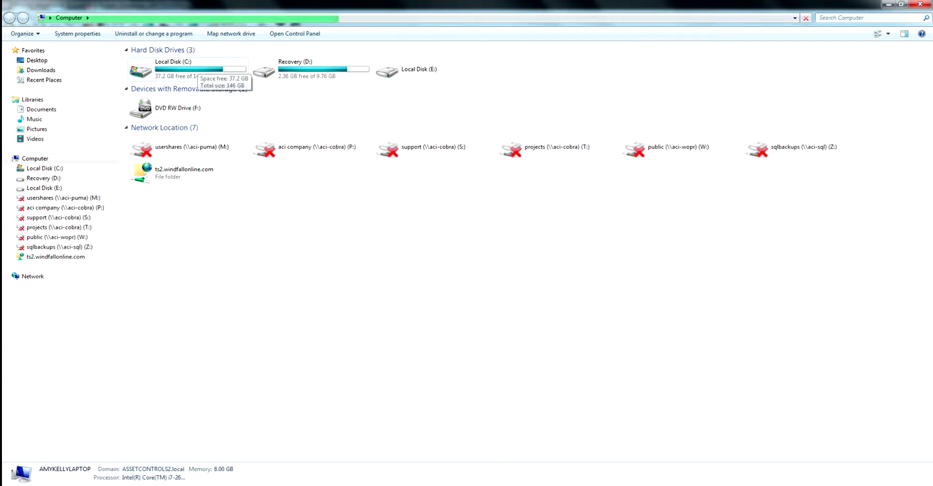
double_click(194, 71)
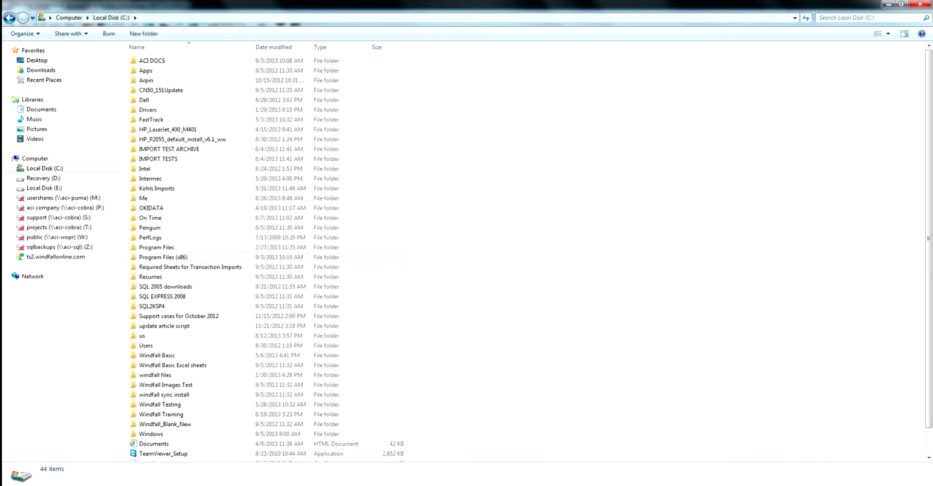
Create a folder named WINDFALL ARTICLE IMPORTS at the root of the C: drive
right_click(385, 213)
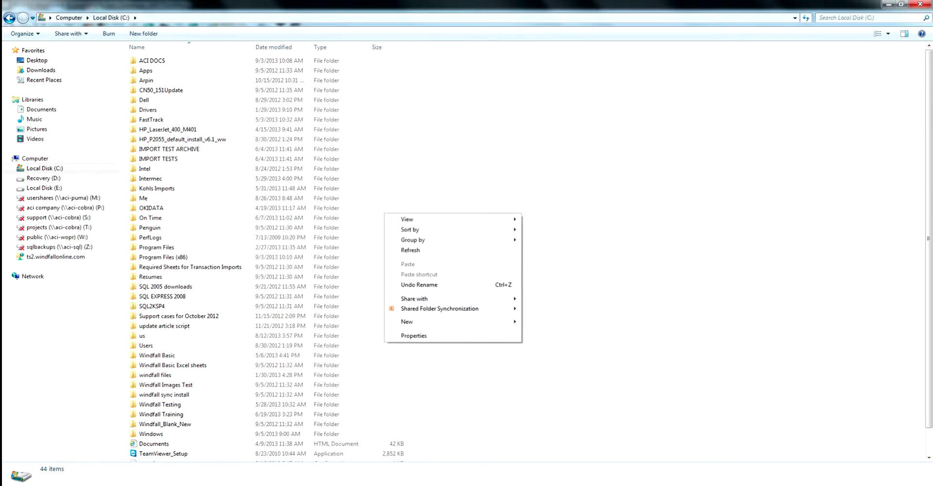
mouse_move(440, 309)
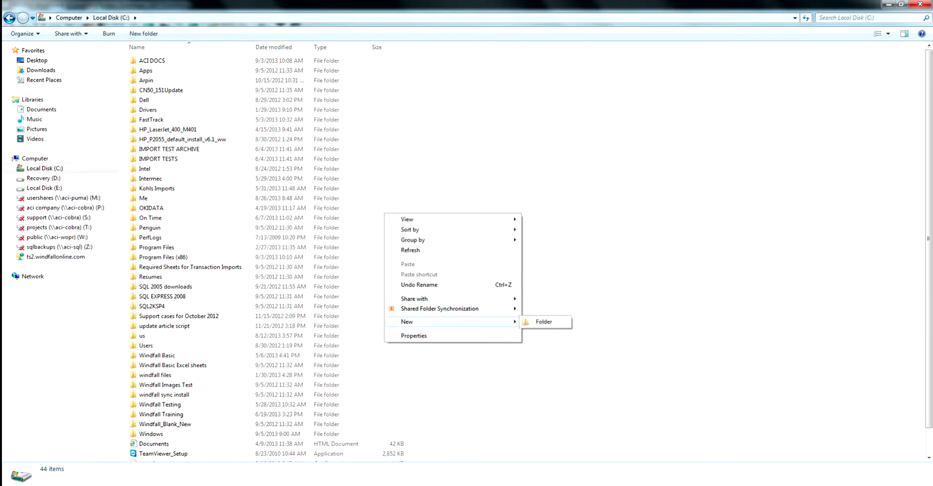
click(543, 321)
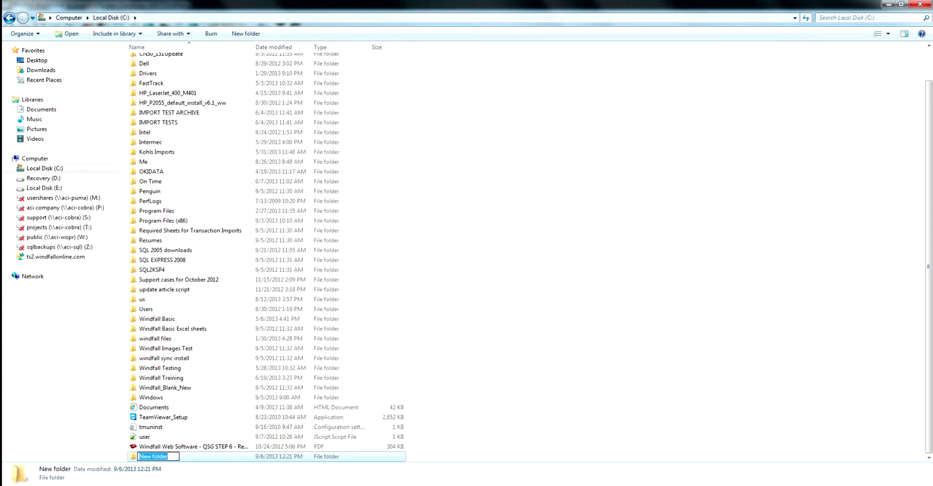
text(wINDF)
key(BackSpace)
key(BackSpace)
key(BackSpace)
key(BackSpace)
key(BackSpace)
text(WINDFALL ARTICLE IMPORTS)
key(Return)
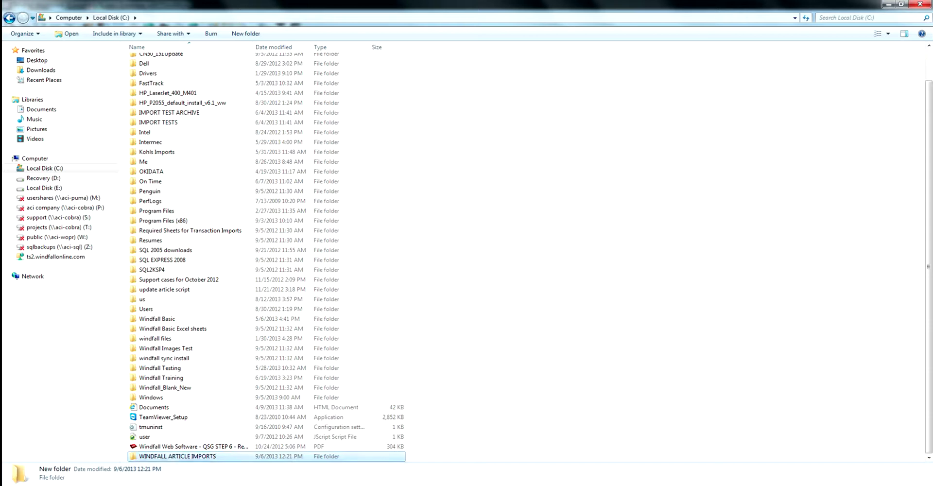
Create a second folder on the C: drive named WINDFALL ARTICLE IMPORTS ARCHIVE
right_click(469, 267)
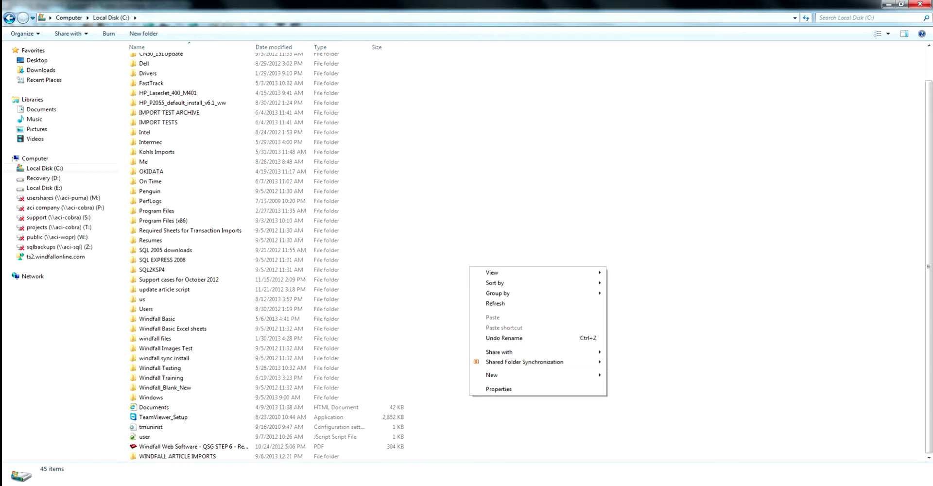
mouse_move(534, 375)
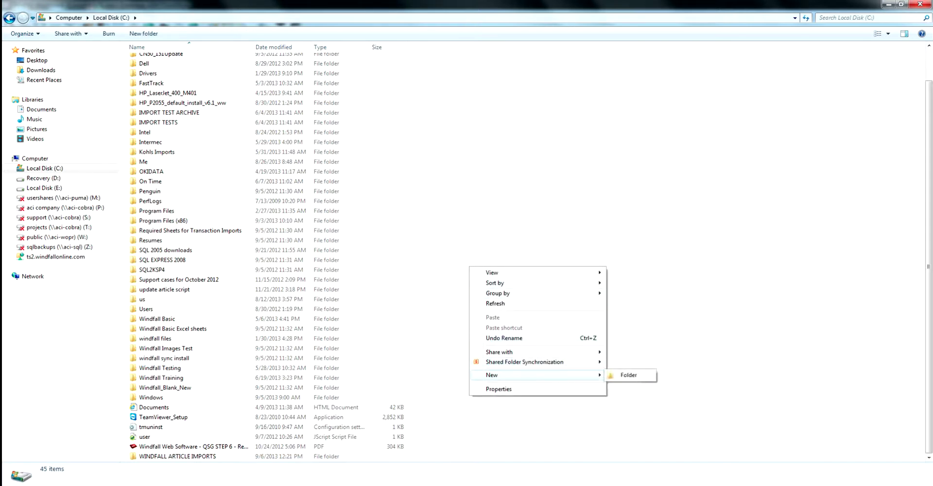
click(628, 374)
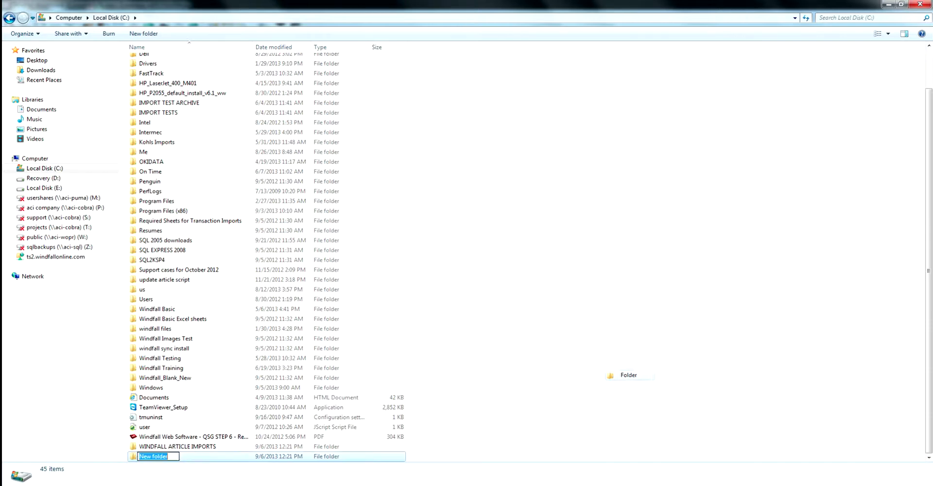
text(WINDFALL)
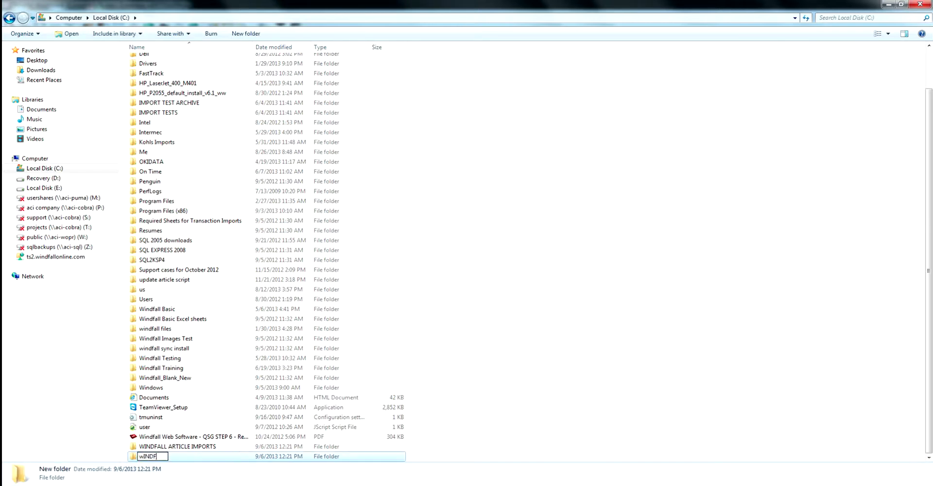
key(BackSpace)
key(BackSpace)
key(BackSpace)
key(BackSpace)
key(BackSpace)
key(BackSpace)
key(BackSpace)
key(BackSpace)
text(WINDFALL ARTICLE IMPORTS ARCHIVE)
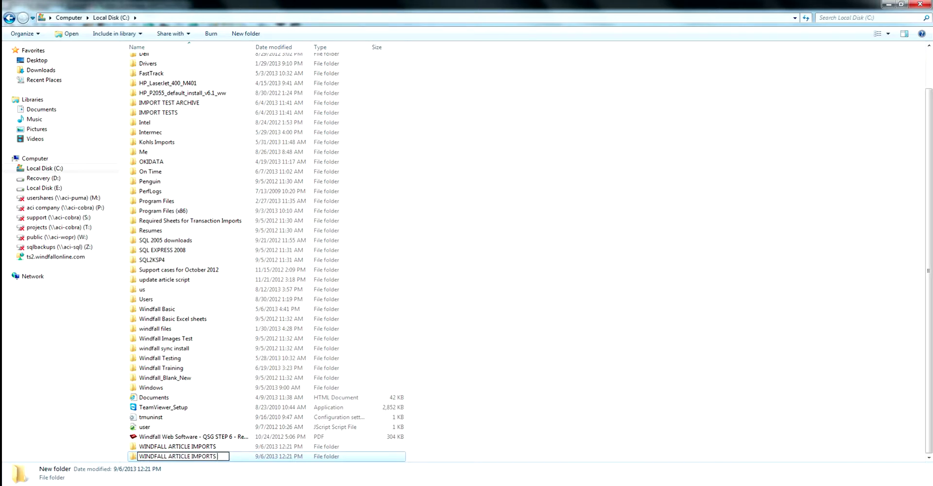
key(Return)
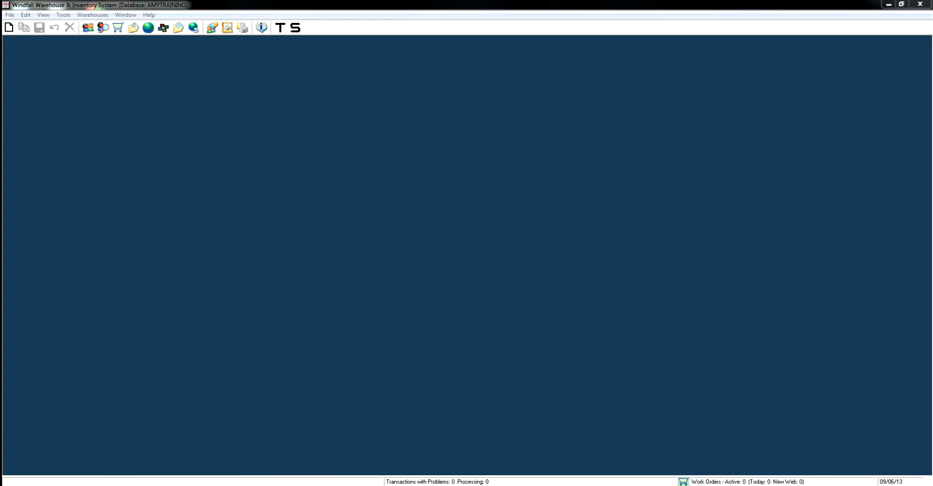
Start a blank Excel workbook and enter the headers ARTICLENUMBER, CLASS and CATEGORY in cells A1 to C1
key(super)
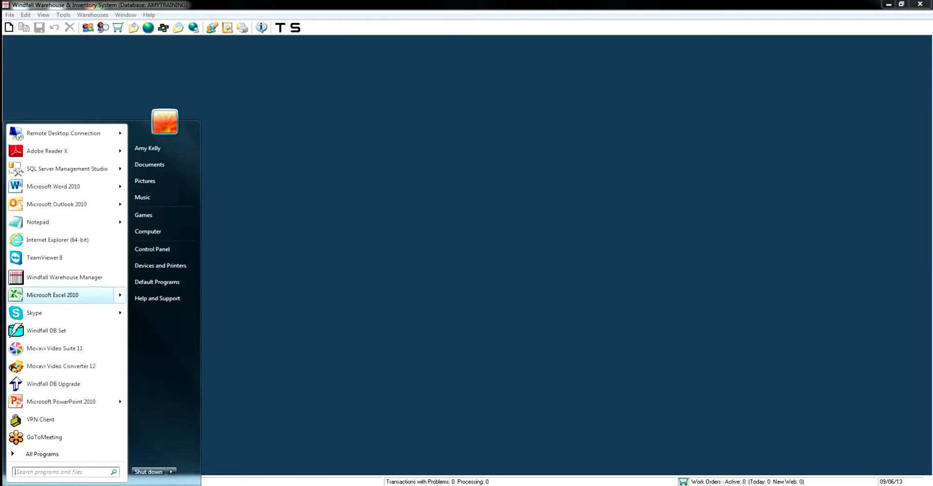
click(54, 295)
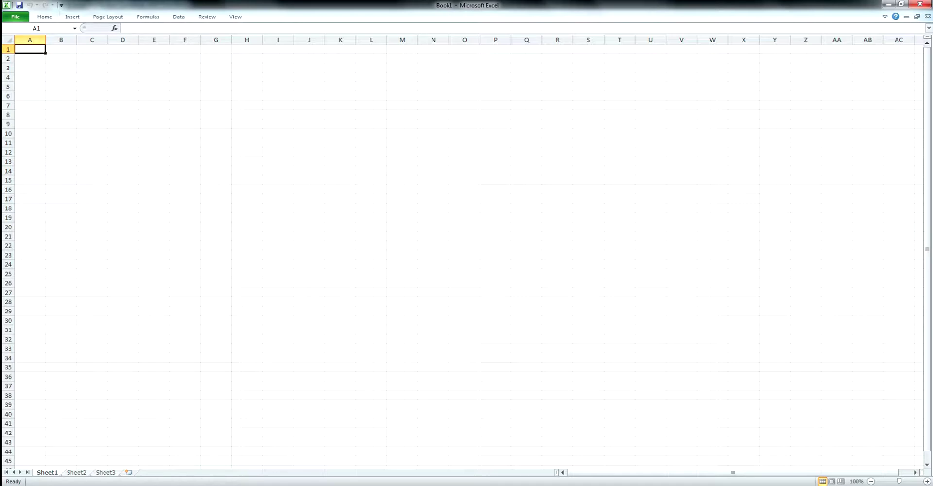
text(ARTI)
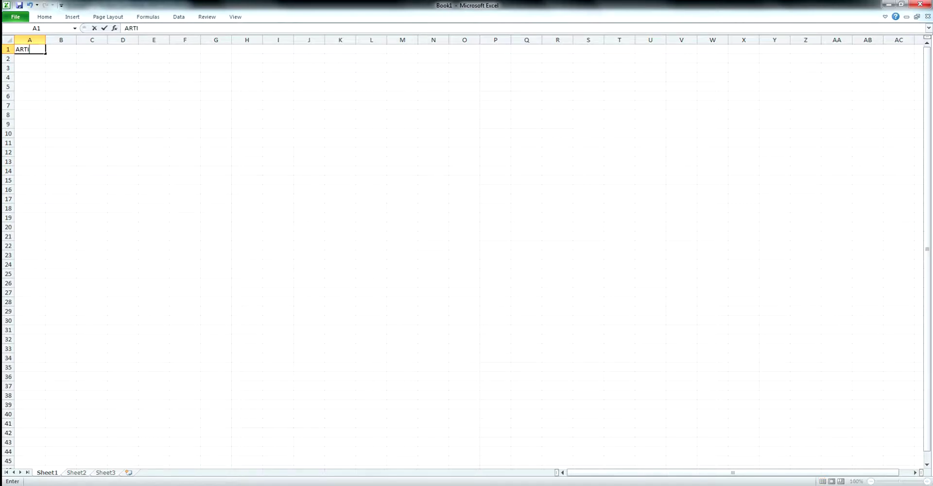
text(CLENUMBER)
key(Tab)
text(CLASS)
key(Tab)
text(CATEGORY)
key(Tab)
Enter the headers TYPE, DESCRIPTION and READER DESCRIPTION in cells D1 to F1
text(TYPE)
key(Tab)
text(DESCRIPTION)
key(Tab)
text(READER DESCRIPTION)
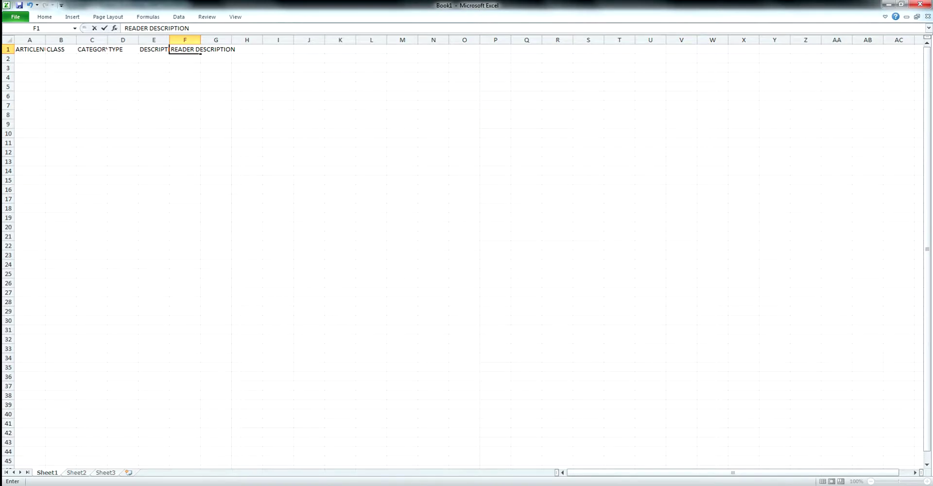
click(154, 142)
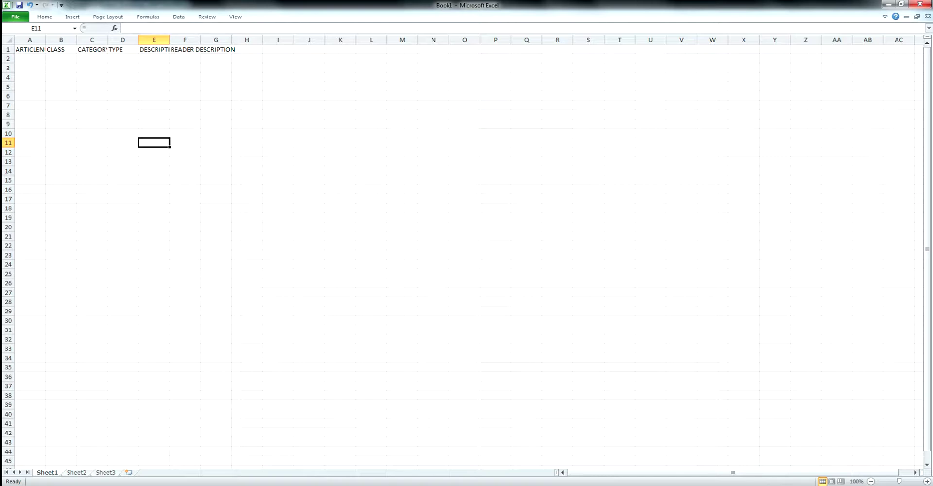
Switch to Windfall Warehouse & Inventory System and show the HOTEL customer's articles to examine their required and optional fields
key(alt+Tab)
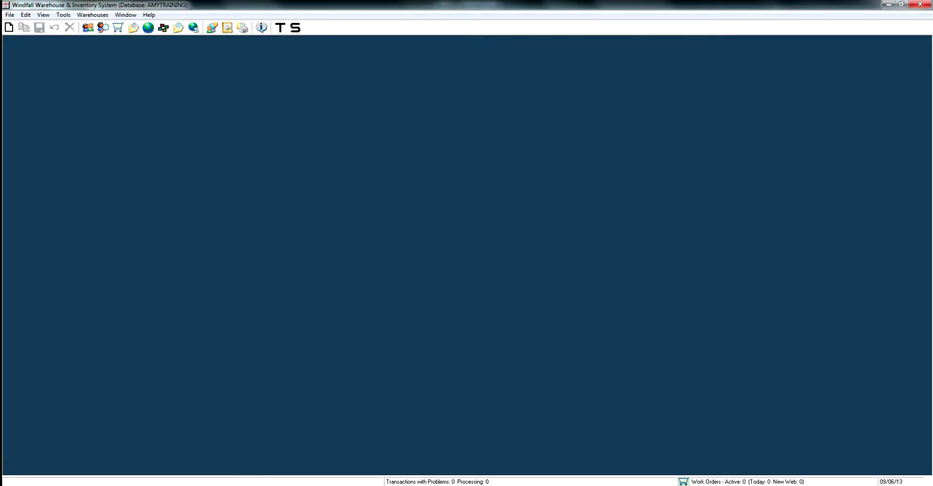
click(87, 27)
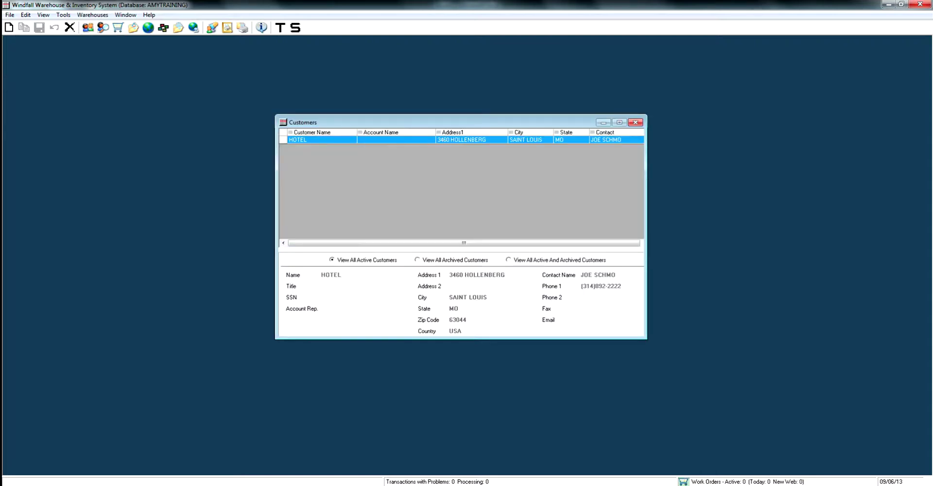
double_click(318, 140)
drag(194, 44, 428, 124)
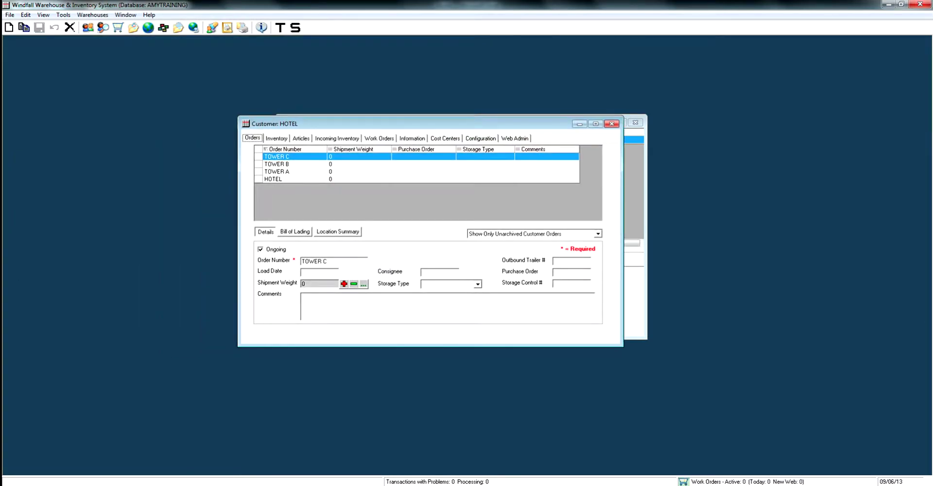
click(300, 138)
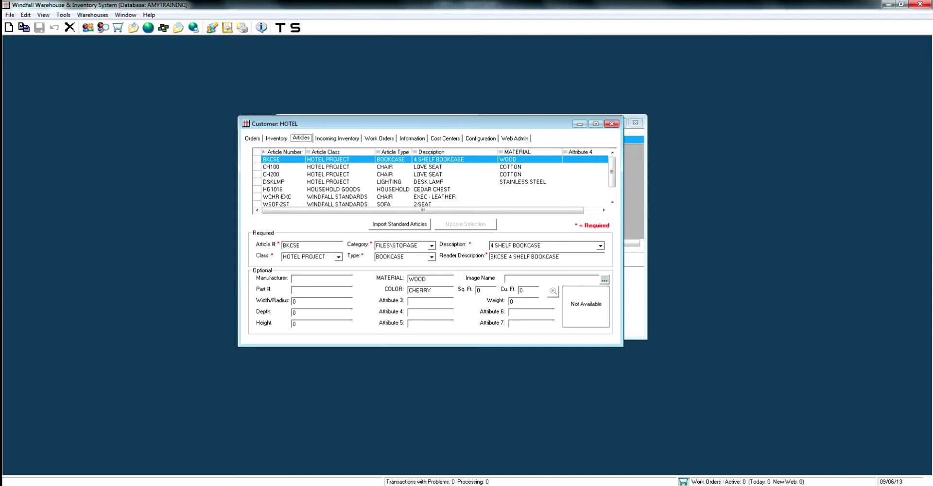
Switch back to the Book1 workbook in Excel and widen the DESCRIPTION and READER DESCRIPTION columns
click(316, 485)
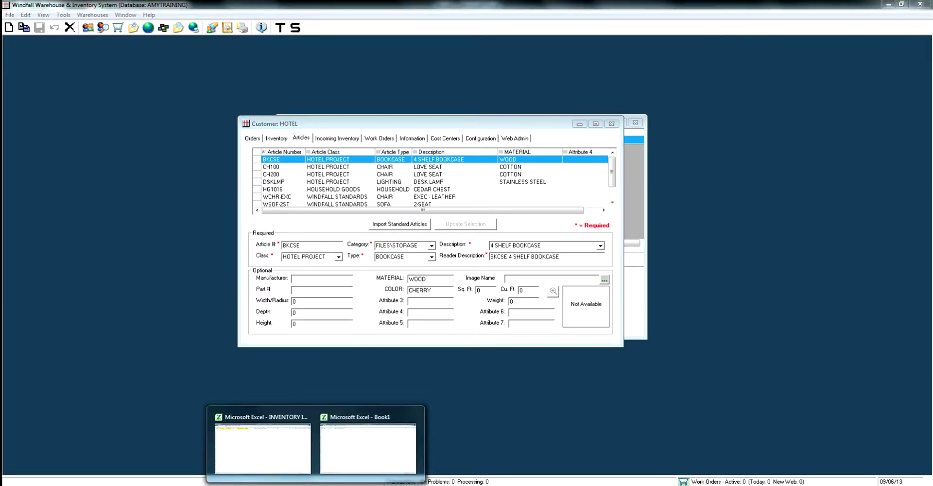
click(368, 447)
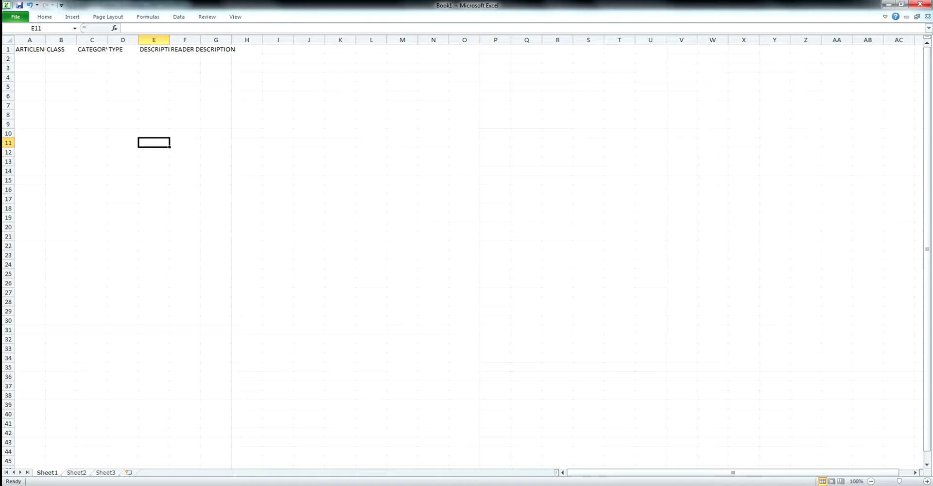
drag(169, 39, 254, 40)
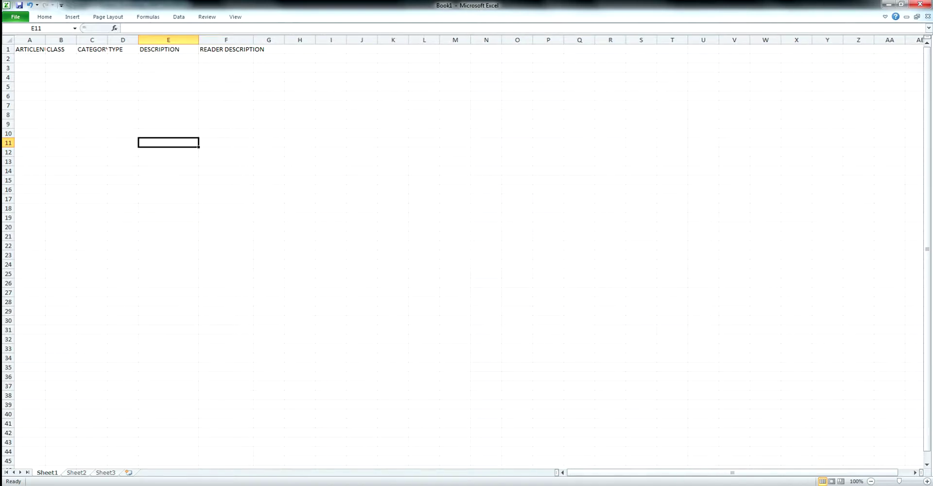
Add the optional headers MANUFACTURER in cell G1 and ATTRIBUTE1 in cell H1
click(269, 50)
text(MANUFACTURER)
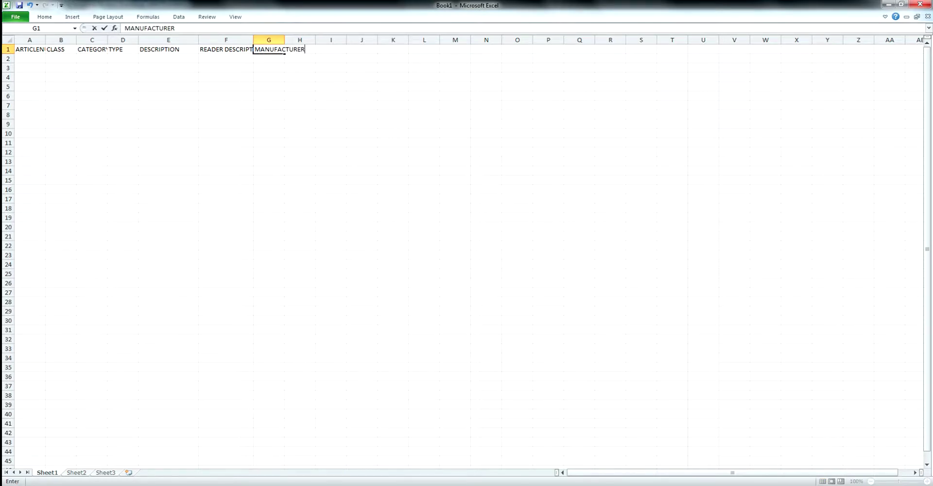
key(Tab)
text(ATTRIBUTE1)
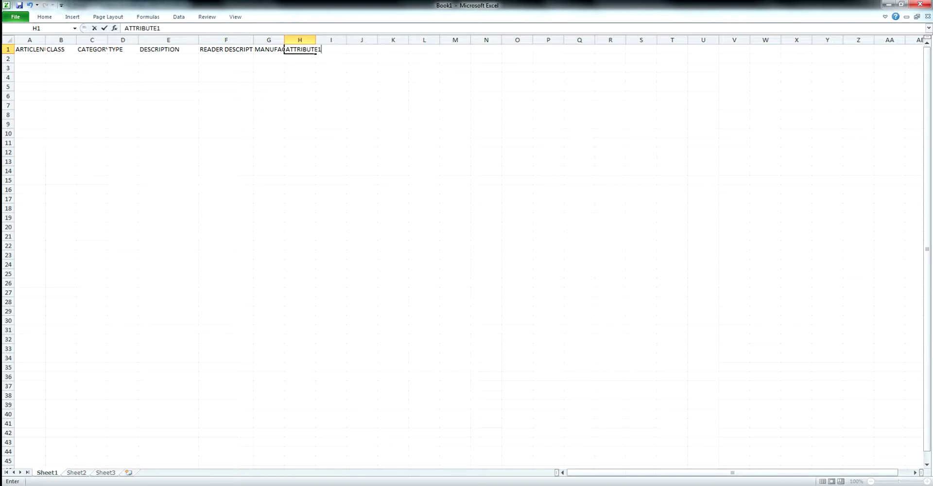
key(Return)
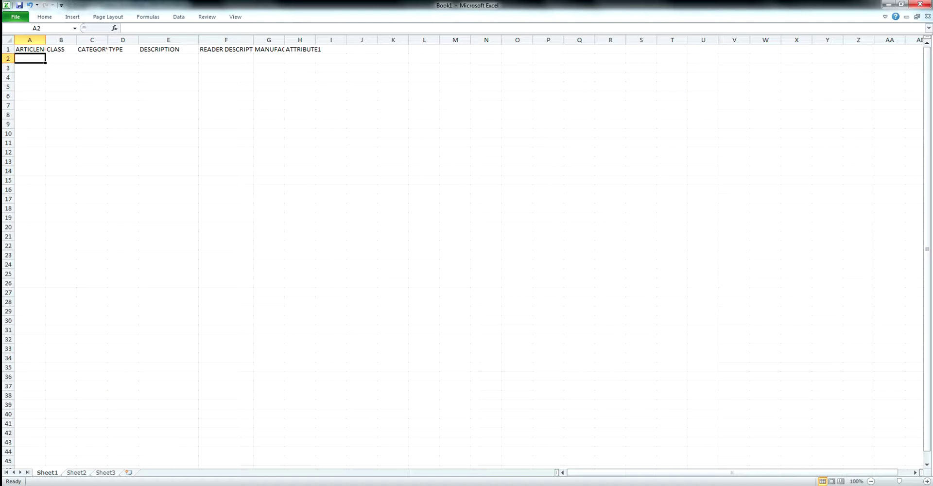